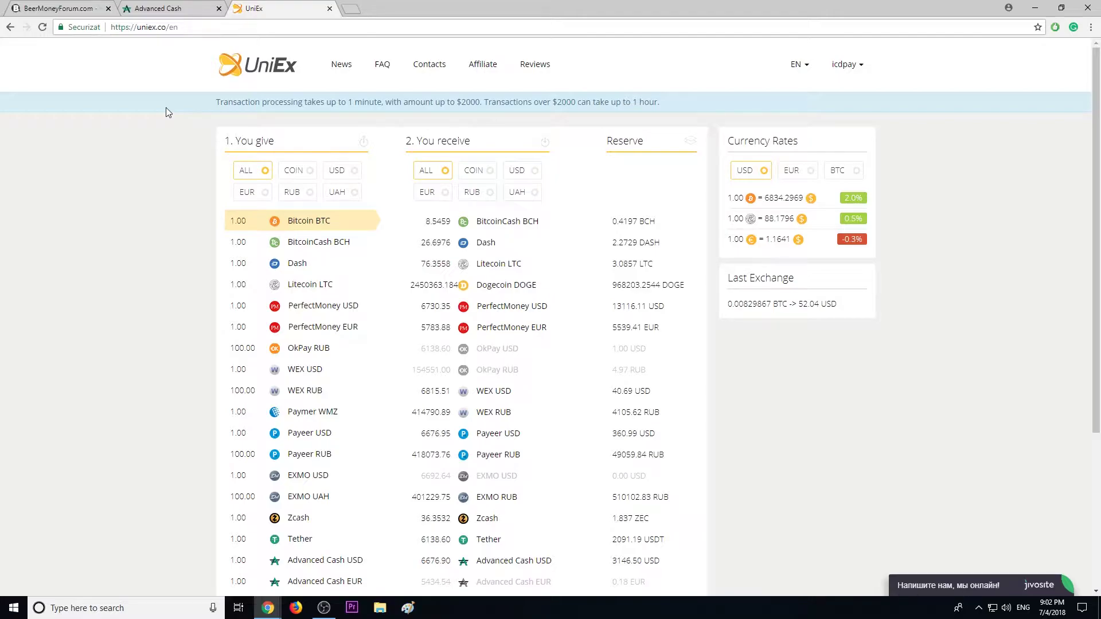
# Step: Compare receive rates and reserves for several give currencies, including PerfectMoney, Dash, Litecoin LTC, WEX USD, Payeer USD and Visa/MasterCard UAH
pyautogui.click(323, 327)
pyautogui.click(322, 305)
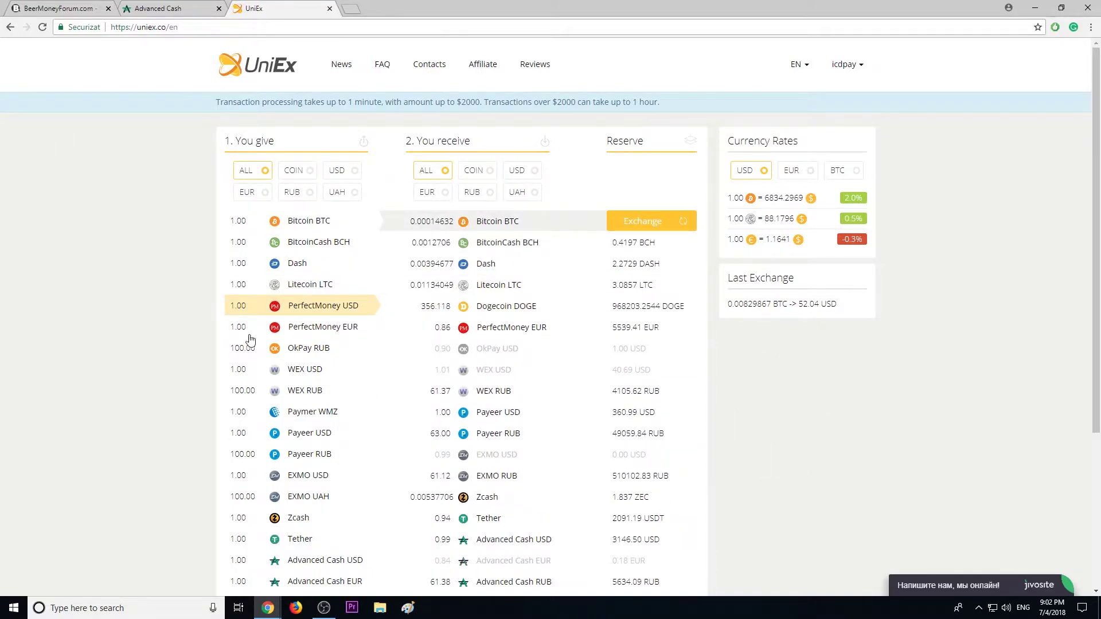
pyautogui.click(310, 454)
pyautogui.click(269, 265)
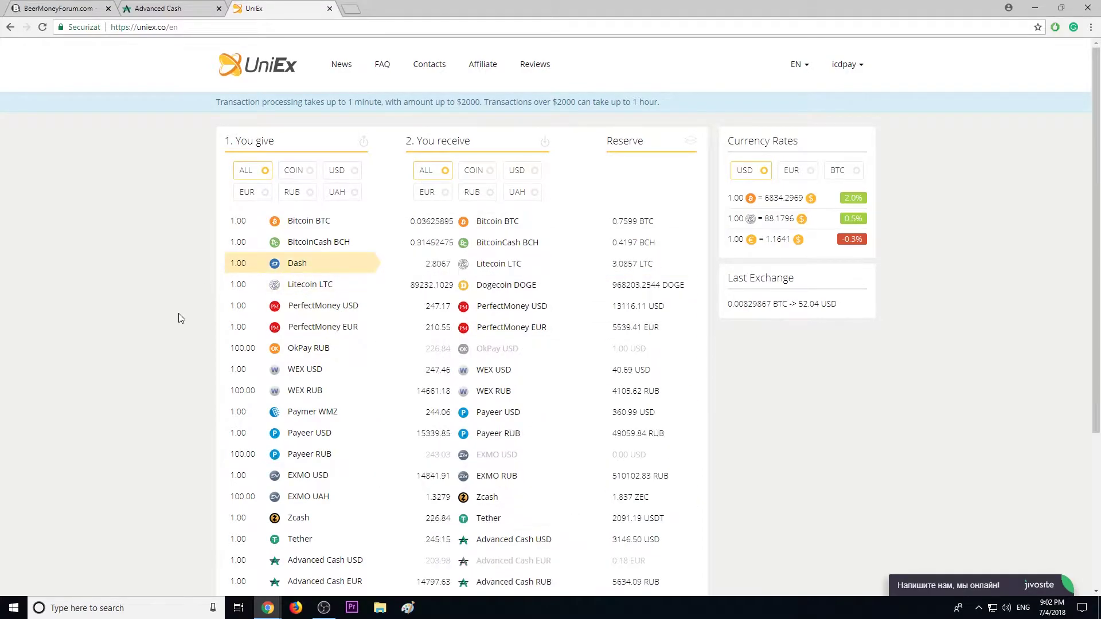
pyautogui.click(331, 249)
pyautogui.click(322, 290)
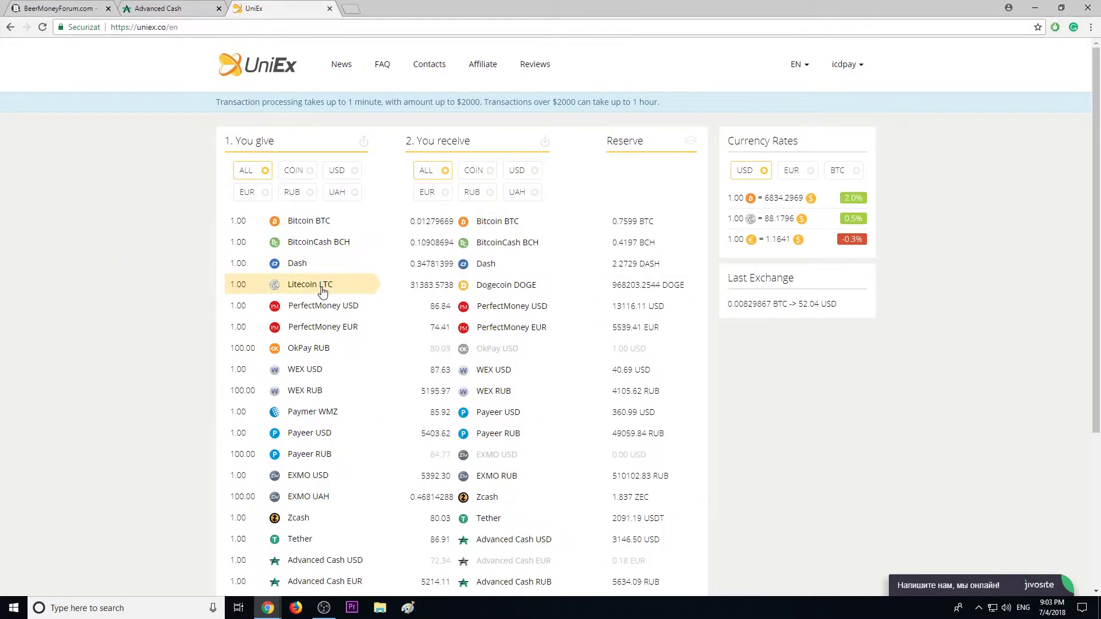
pyautogui.click(316, 371)
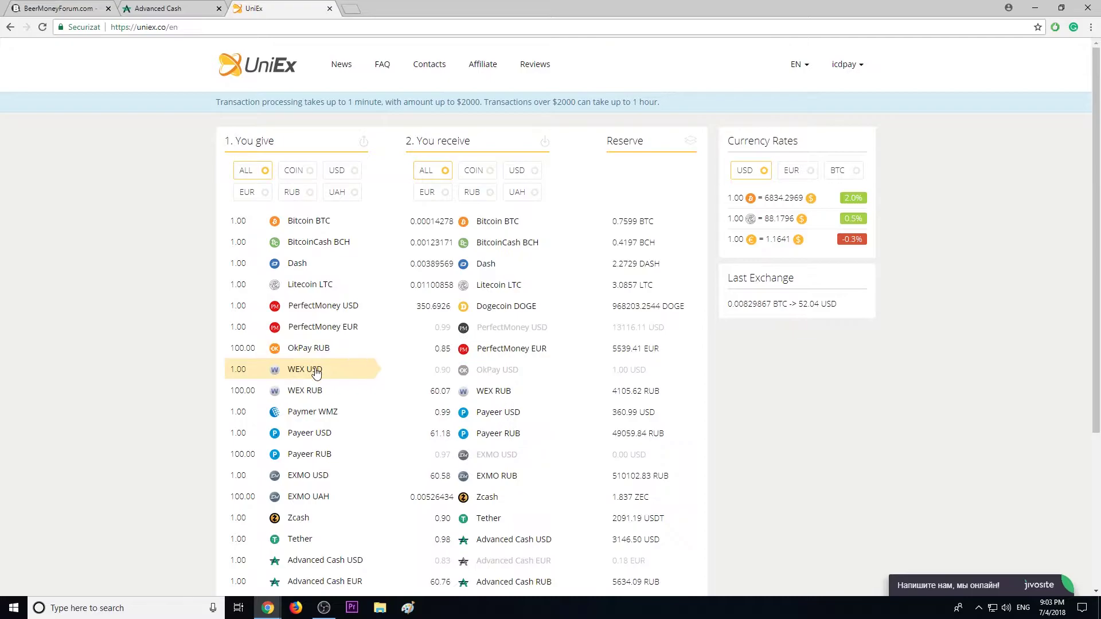
pyautogui.scroll(-1, 316, 371)
pyautogui.click(317, 374)
pyautogui.click(351, 359)
pyautogui.click(321, 380)
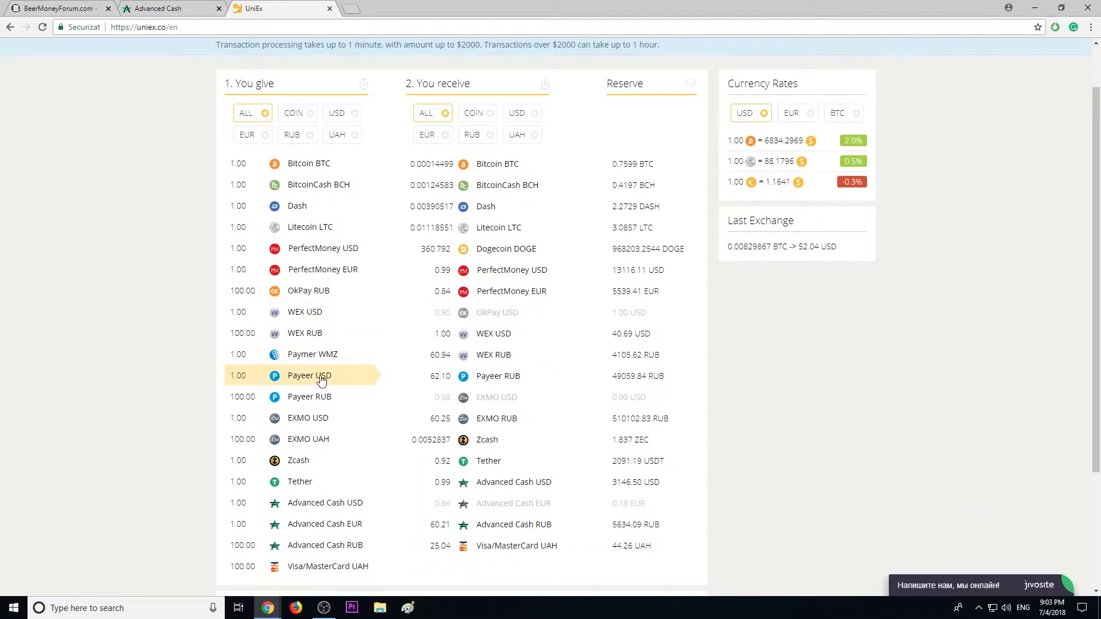
pyautogui.scroll(-1, 321, 380)
pyautogui.click(292, 510)
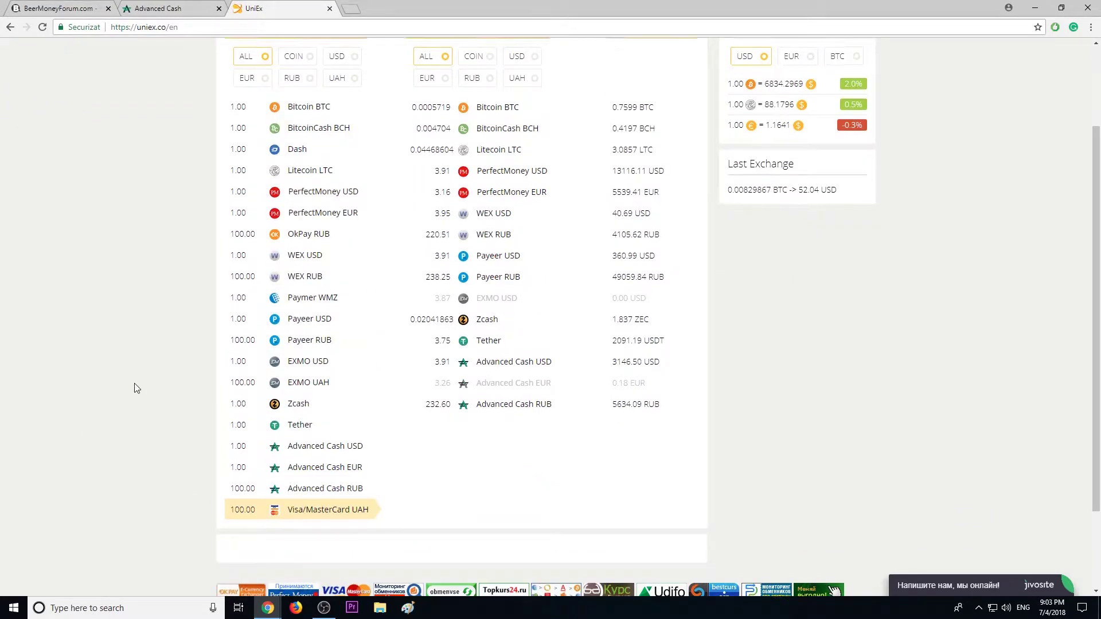
# Step: Examine exchange options for further give currencies, including Bitcoin BTC, OkPay RUB, Zcash, EXMO USD, WEX RUB and PerfectMoney EUR
pyautogui.scroll(2, 137, 388)
pyautogui.click(308, 220)
pyautogui.click(308, 348)
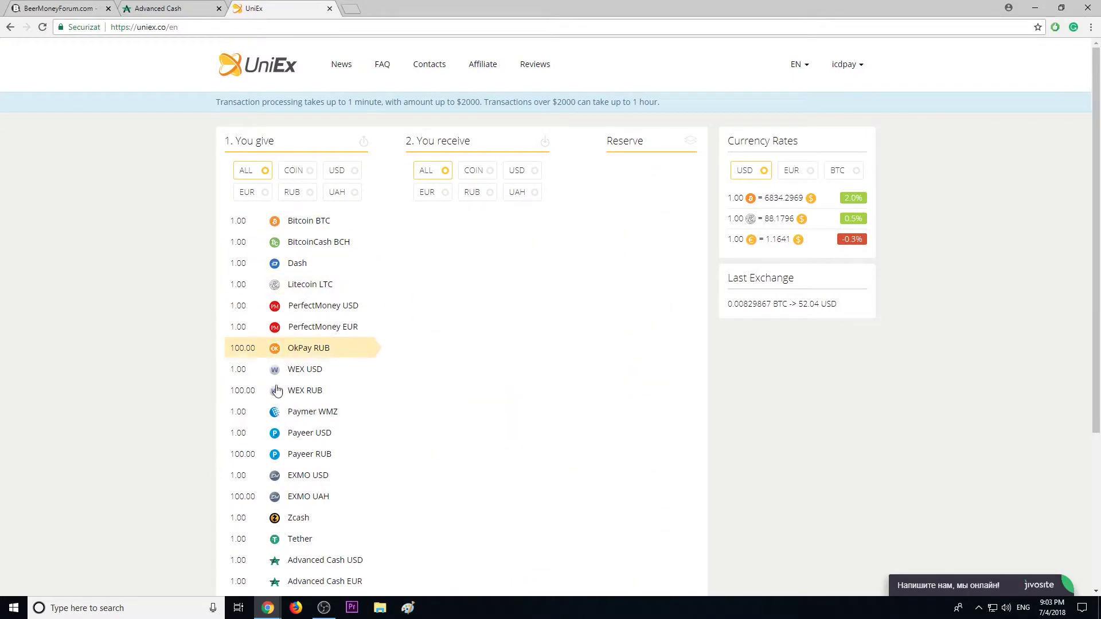
pyautogui.click(298, 518)
pyautogui.click(309, 284)
pyautogui.click(344, 306)
pyautogui.click(309, 284)
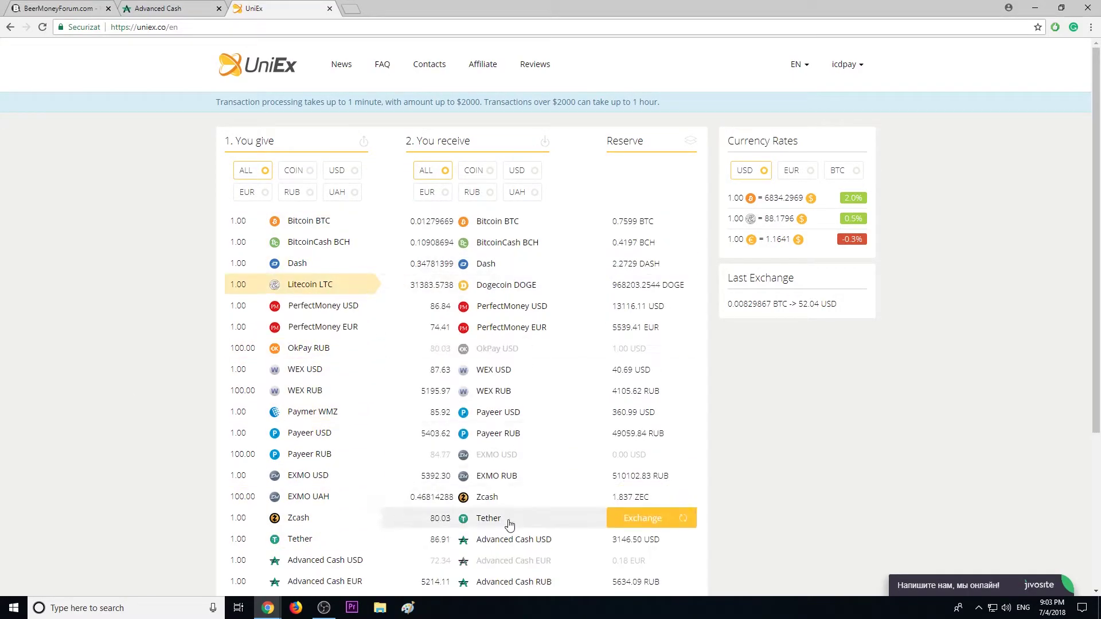
pyautogui.click(321, 348)
pyautogui.click(296, 476)
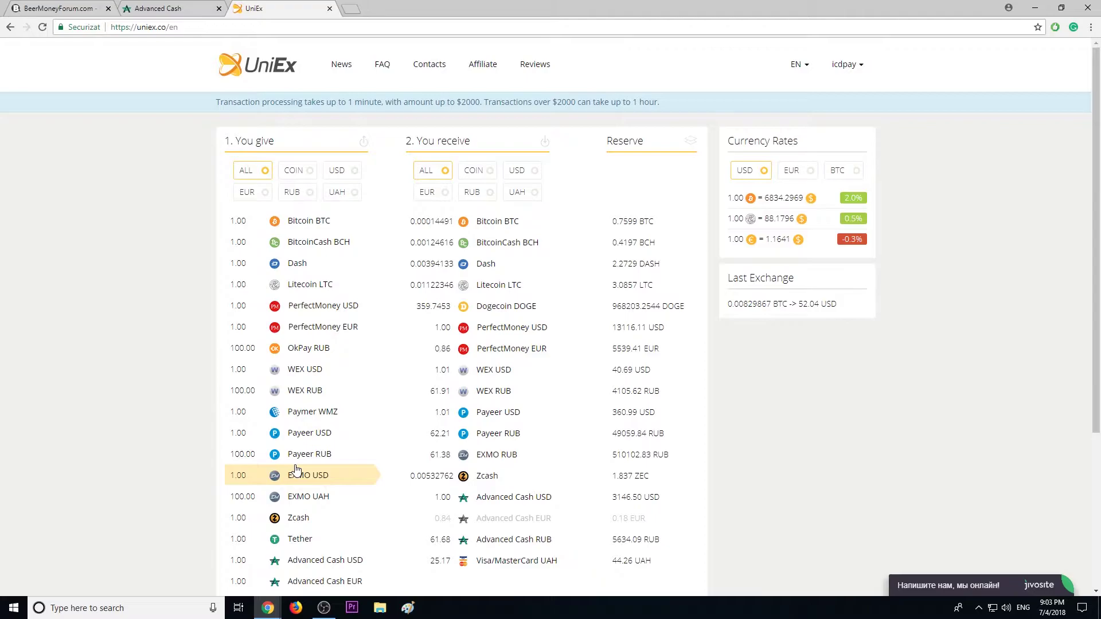
pyautogui.click(304, 432)
pyautogui.click(298, 390)
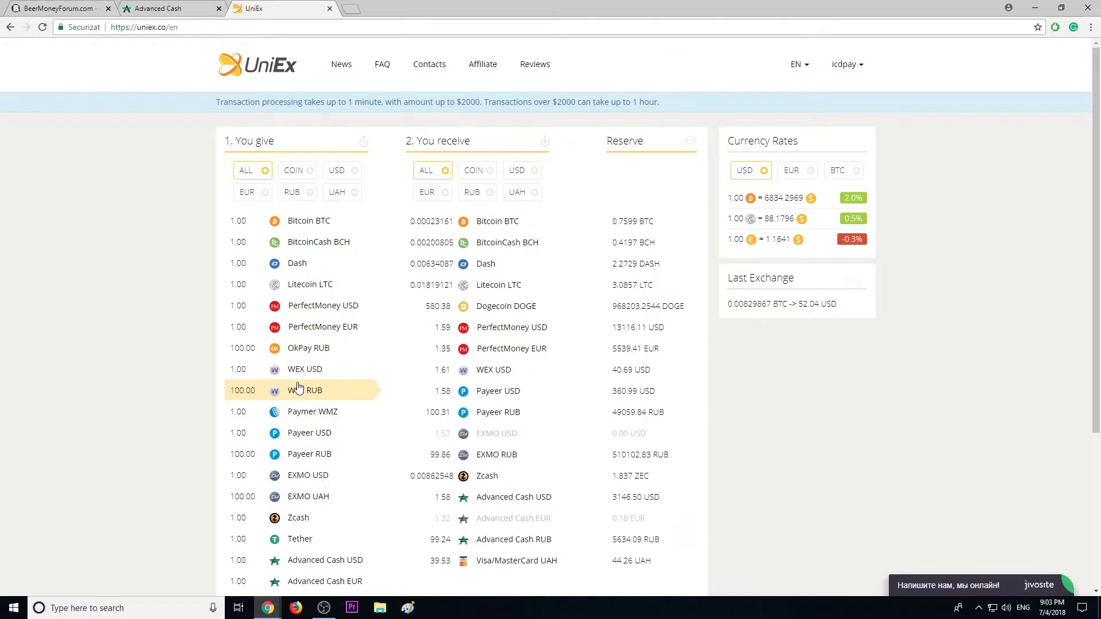
pyautogui.click(321, 327)
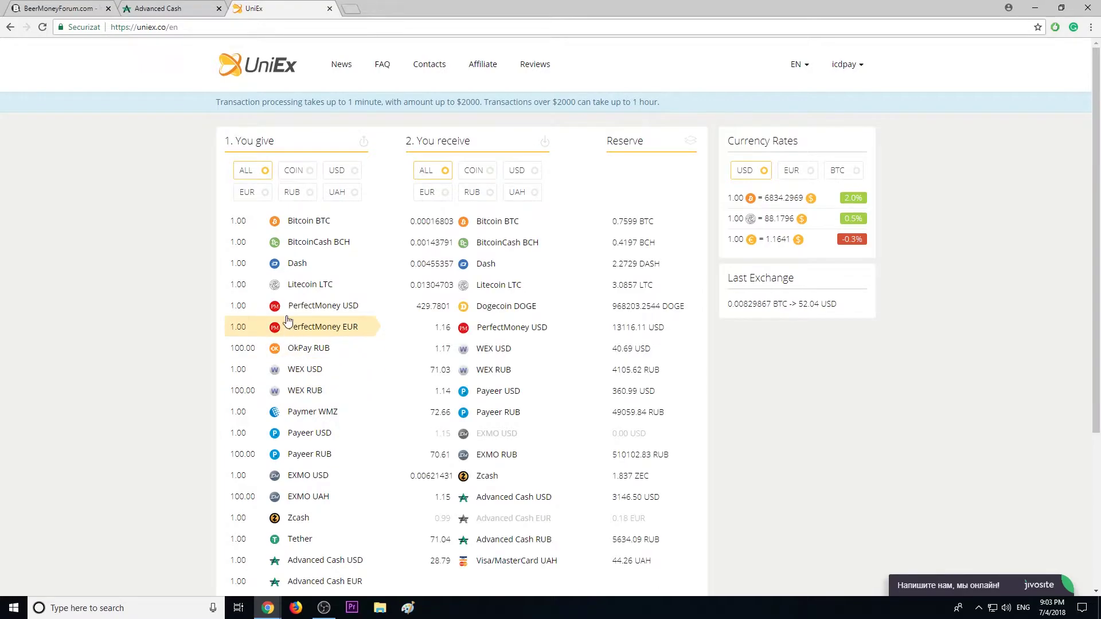
pyautogui.click(297, 263)
pyautogui.click(308, 221)
# Step: Choose Advanced Cash USD as the currency to give and review the currencies it can be exchanged for
pyautogui.scroll(-2, 309, 224)
pyautogui.click(319, 449)
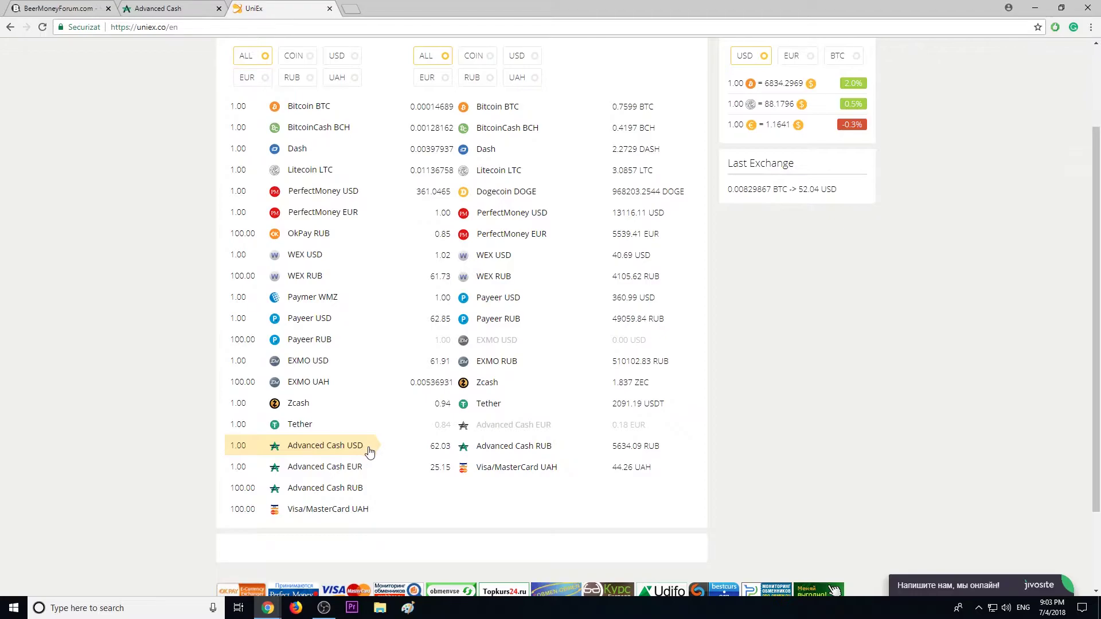
pyautogui.scroll(2, 509, 278)
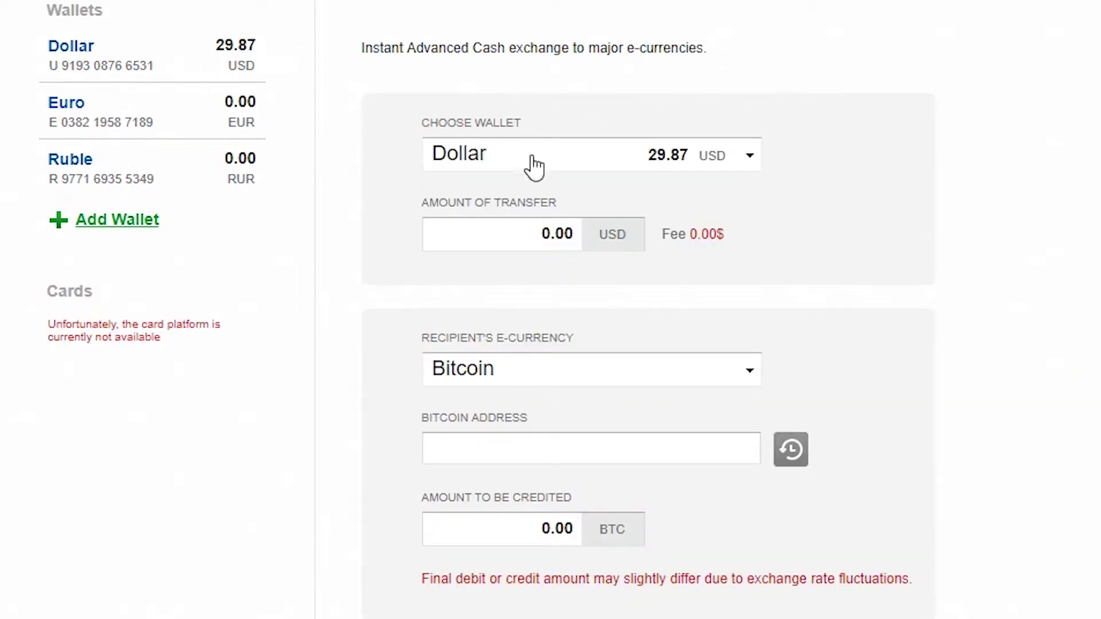
# Step: In the Advanced Cash exchange form, enter a 29 USD transfer to Bitcoin and check the BTC amount credited
pyautogui.click(525, 224)
pyautogui.write('29')
pyautogui.click(443, 297)
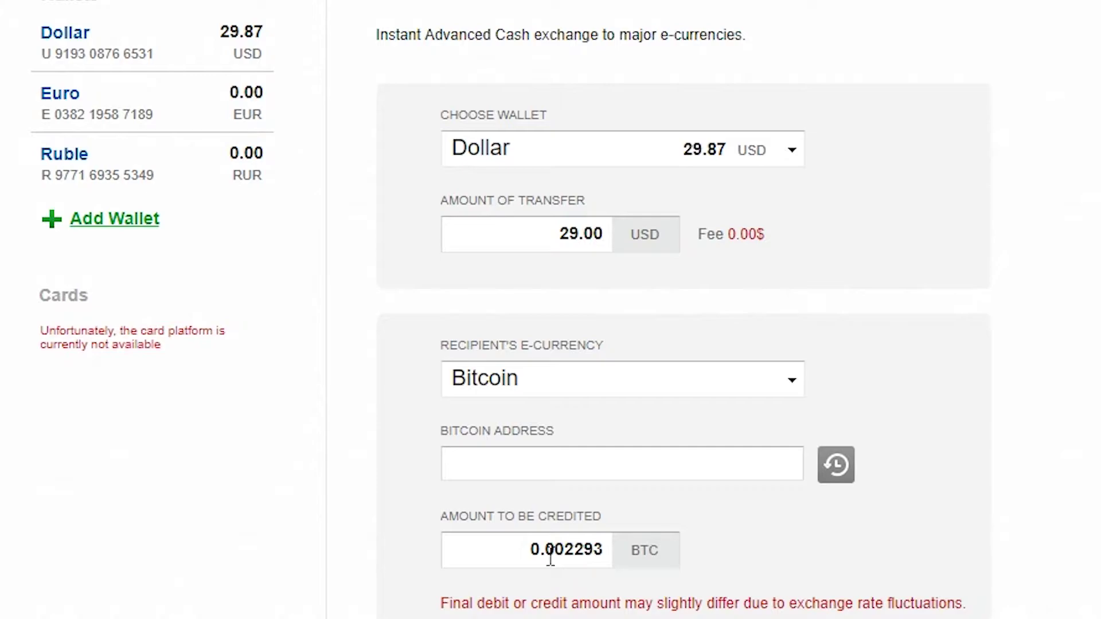
pyautogui.moveTo(513, 549); pyautogui.dragTo(604, 549)
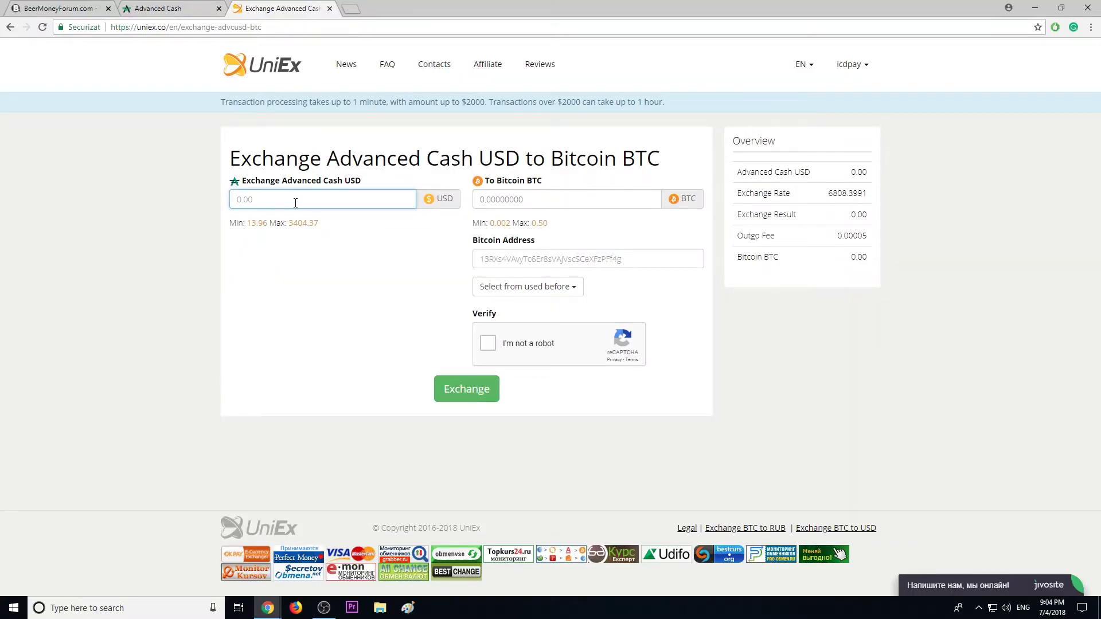
# Step: In the UniEx exchange form, enter 29 as the Advanced Cash USD amount and copy the calculated Bitcoin amount
pyautogui.write('29')
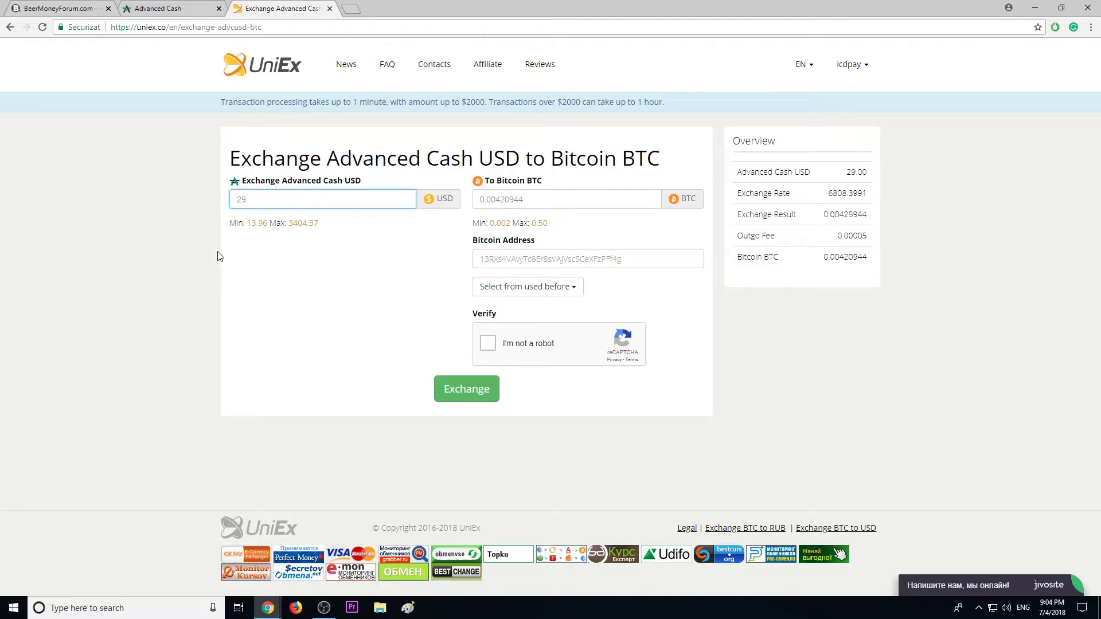
pyautogui.click(229, 247)
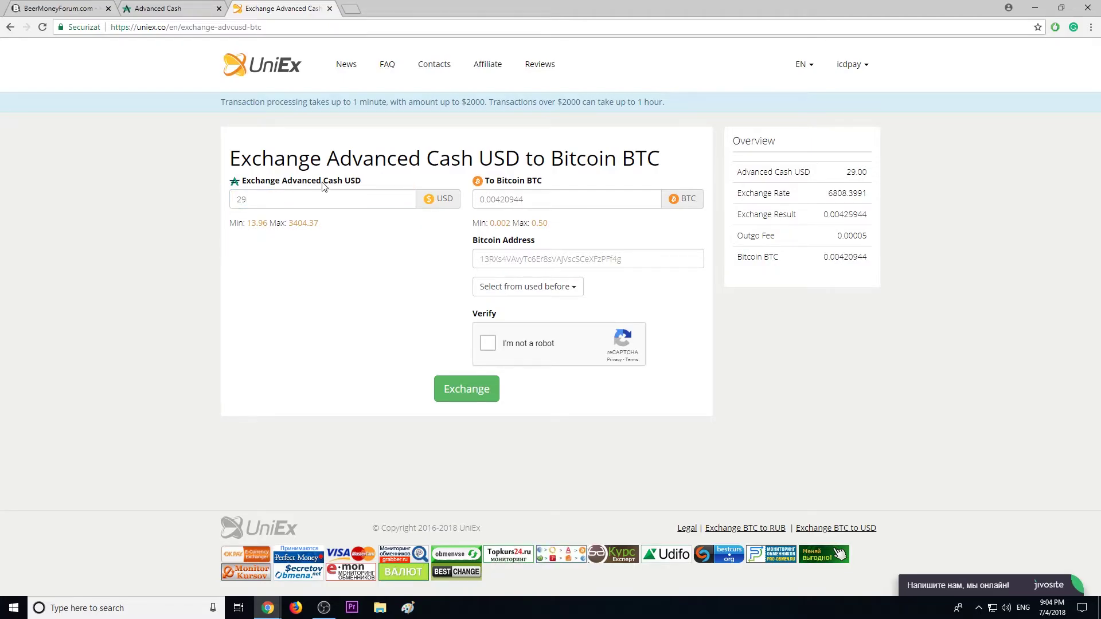
pyautogui.doubleClick(518, 199)
pyautogui.rightClick(517, 200)
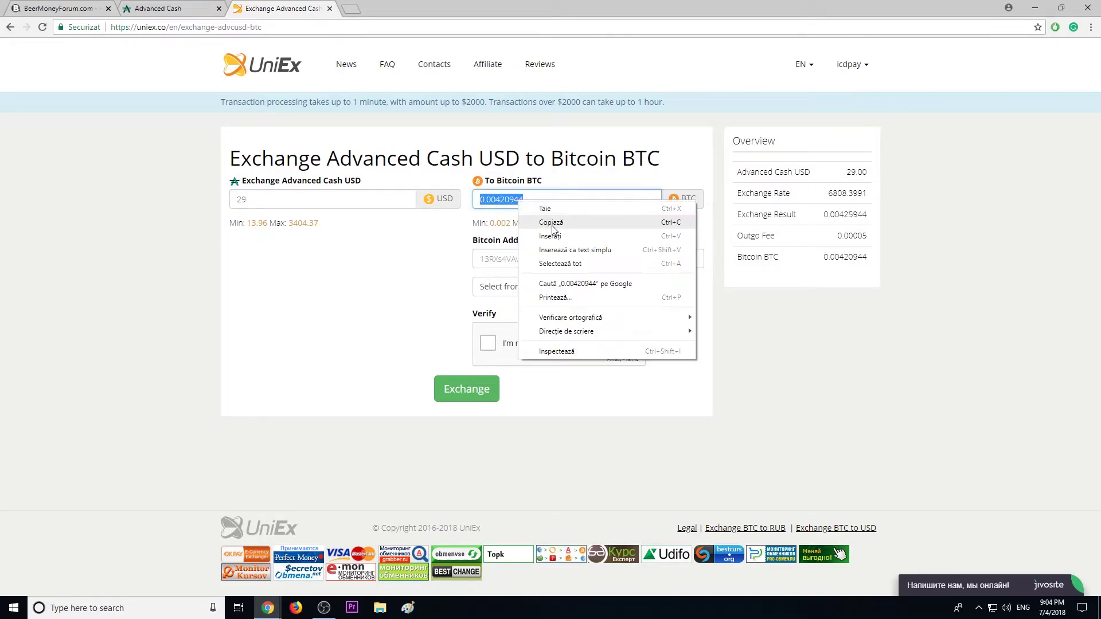
pyautogui.click(533, 220)
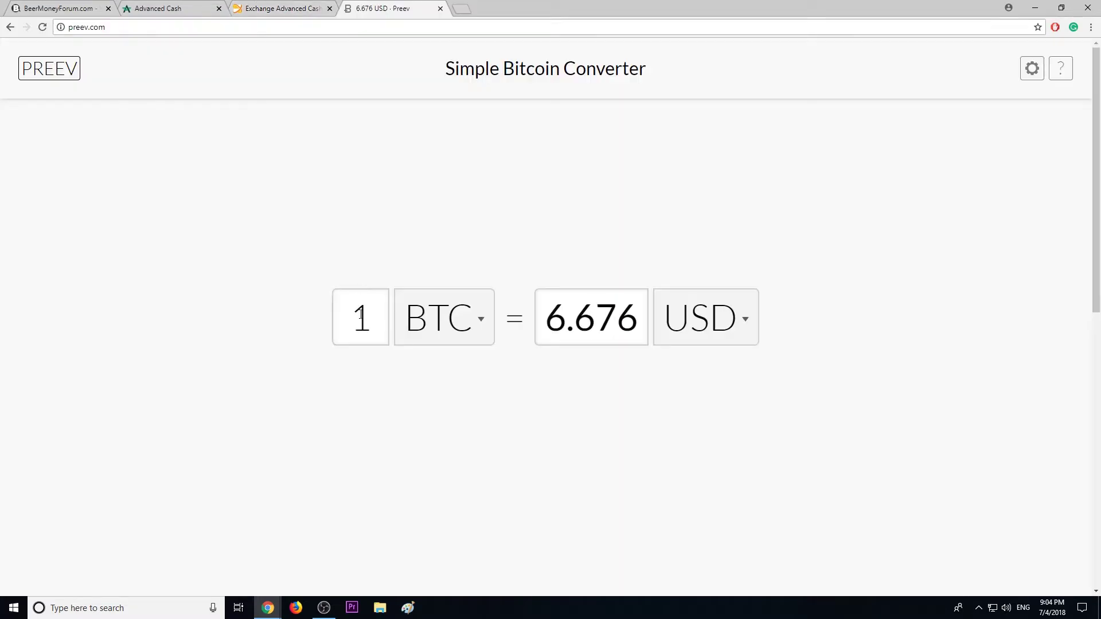
# Step: Convert 0.00420944 BTC to USD in the Preev converter and compare the result with the UniEx exchange amount
pyautogui.doubleClick(358, 310)
pyautogui.hotkey('ctrl', 'v')
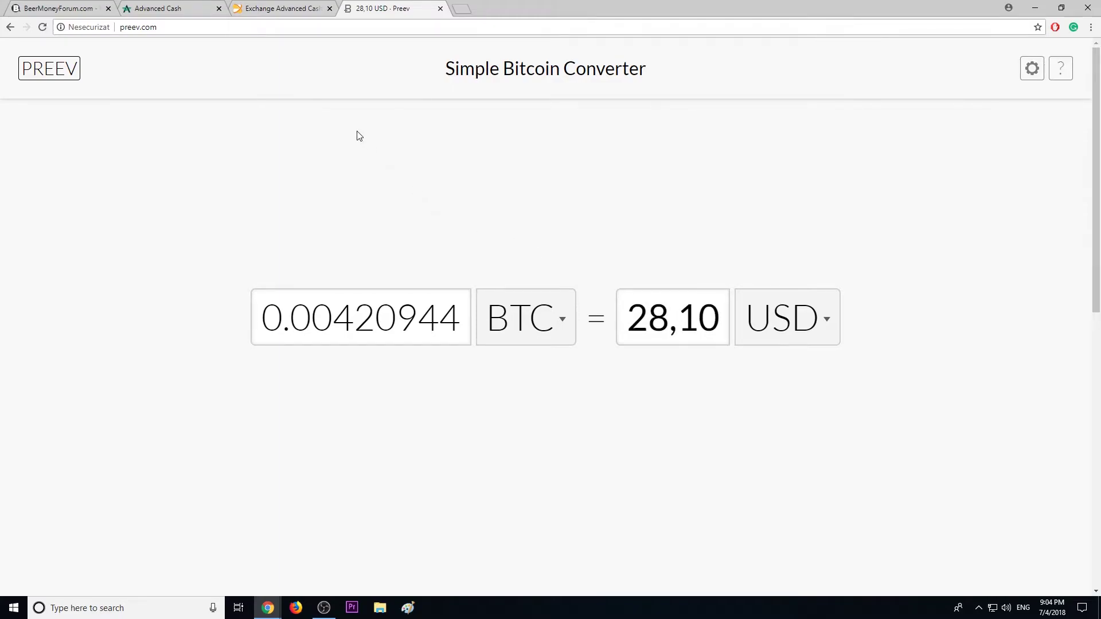
pyautogui.click(274, 9)
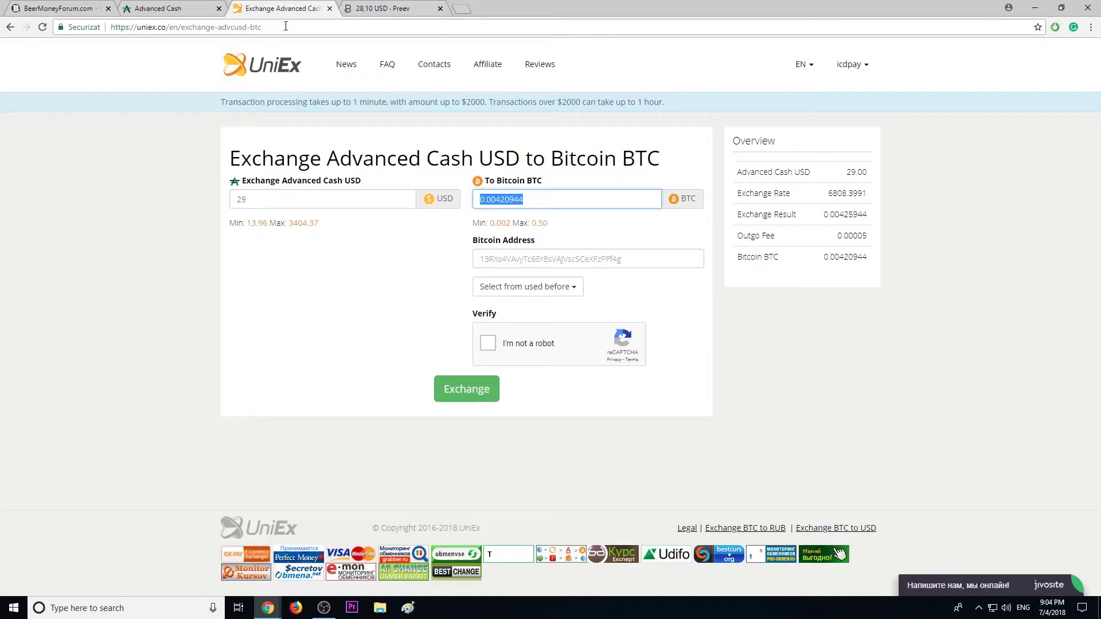
pyautogui.click(278, 200)
pyautogui.click(353, 7)
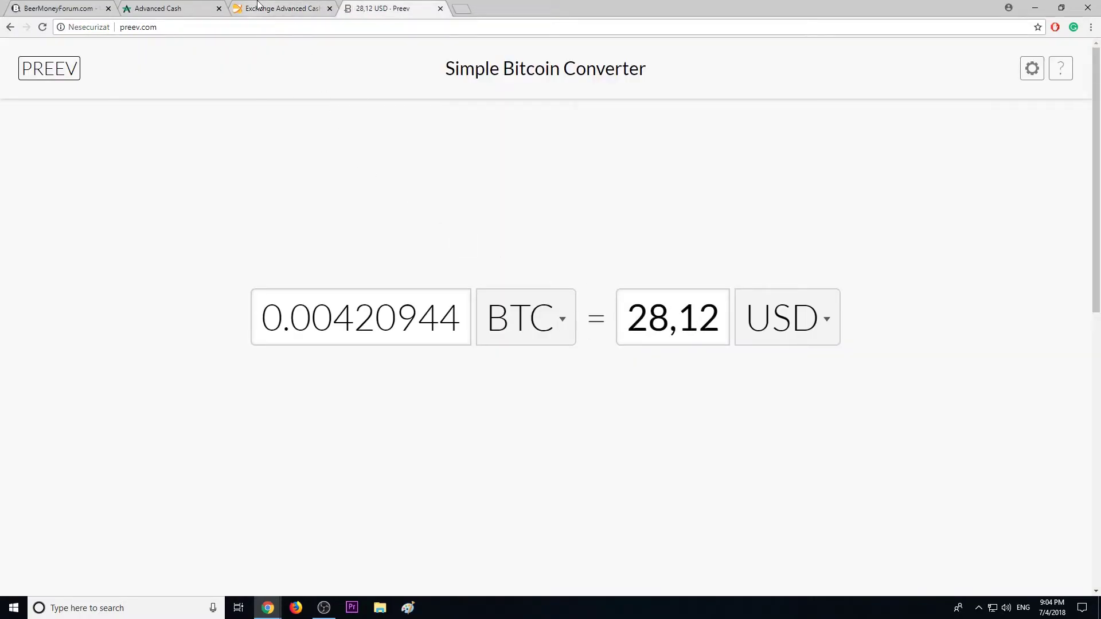
pyautogui.click(274, 7)
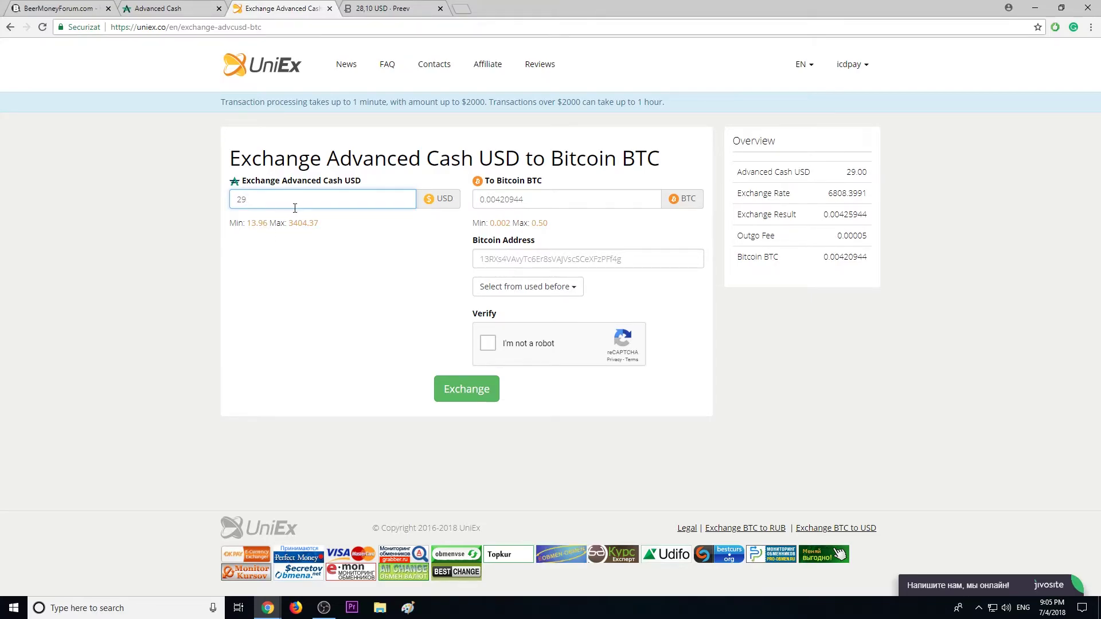
# Step: Paste the receiving wallet's Bitcoin address into the exchange form and complete the reCAPTCHA verification
pyautogui.click(498, 261)
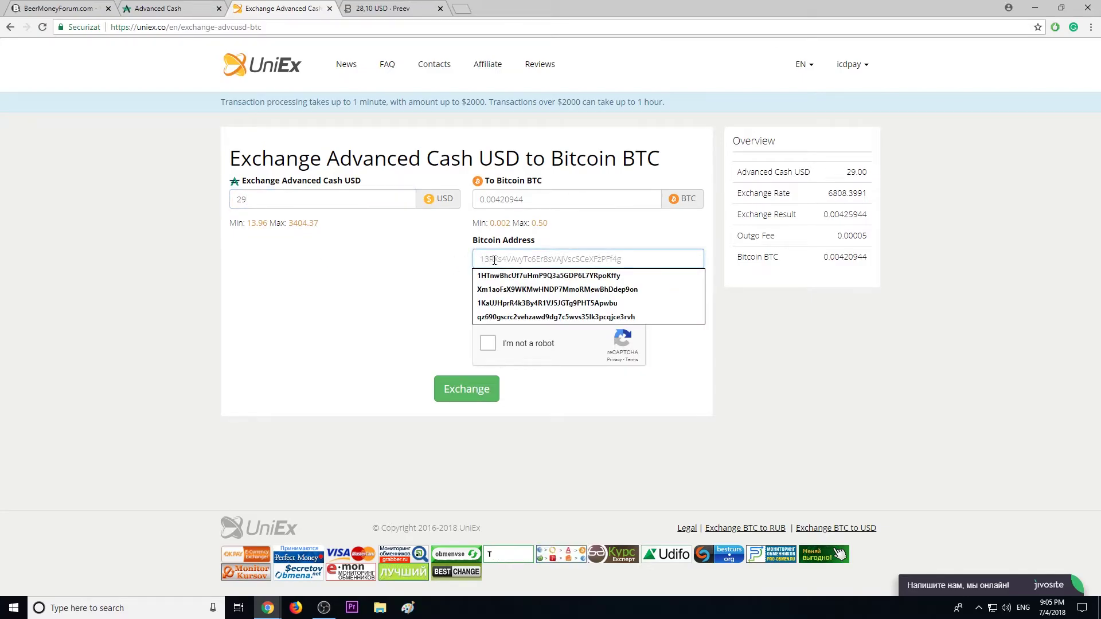
pyautogui.hotkey('ctrl', 'v')
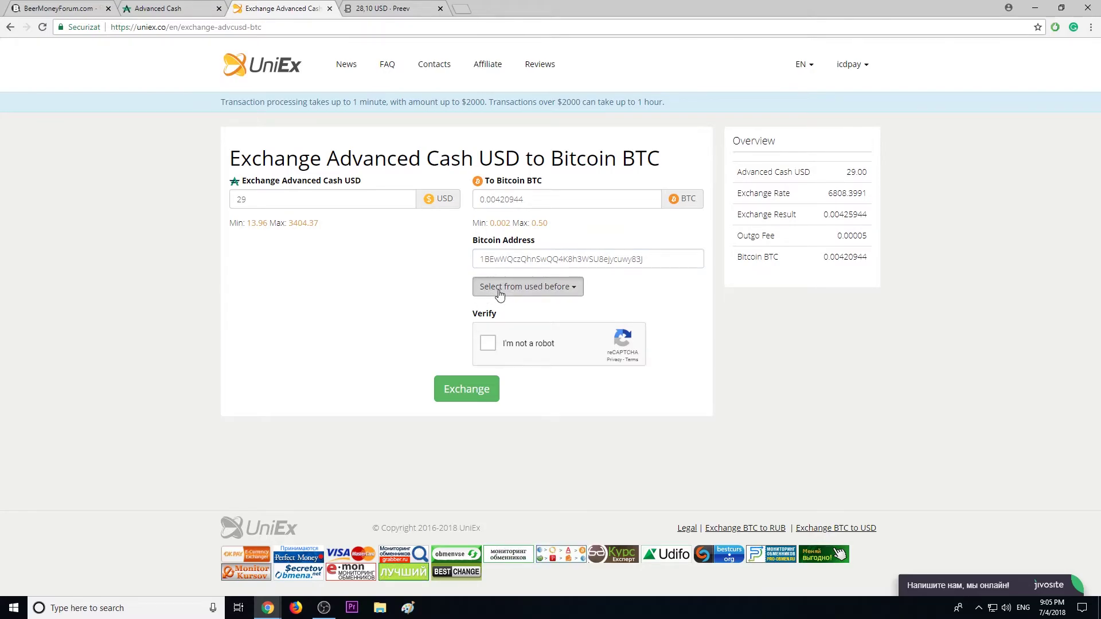
pyautogui.click(489, 343)
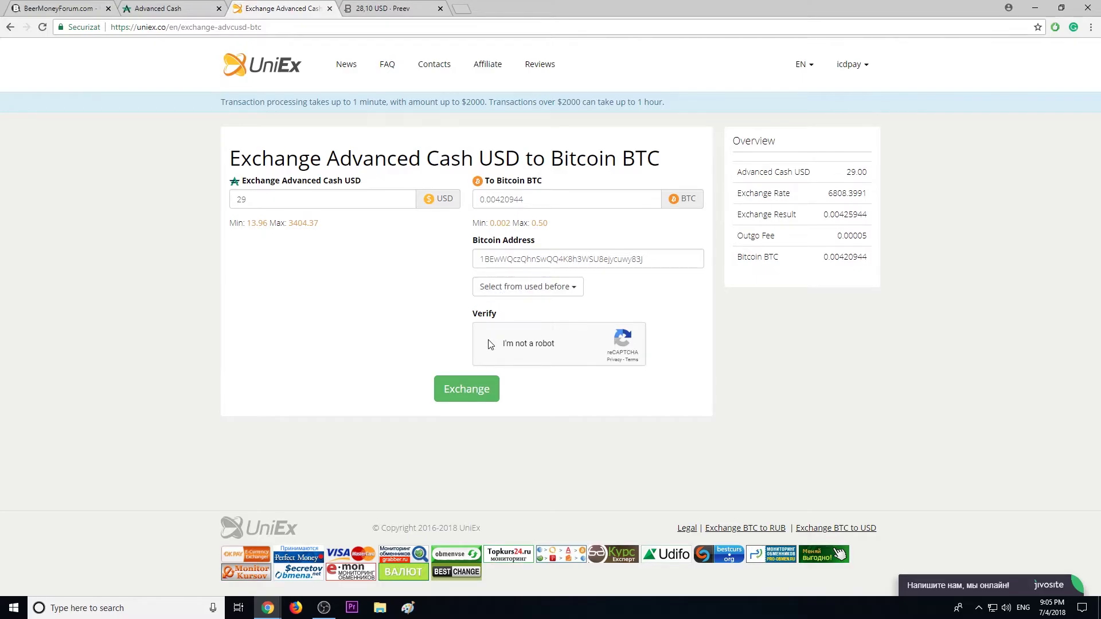
# Step: Submit the exchange order and proceed to pay its 29.00 USD using the AdvCash payment method
pyautogui.click(457, 396)
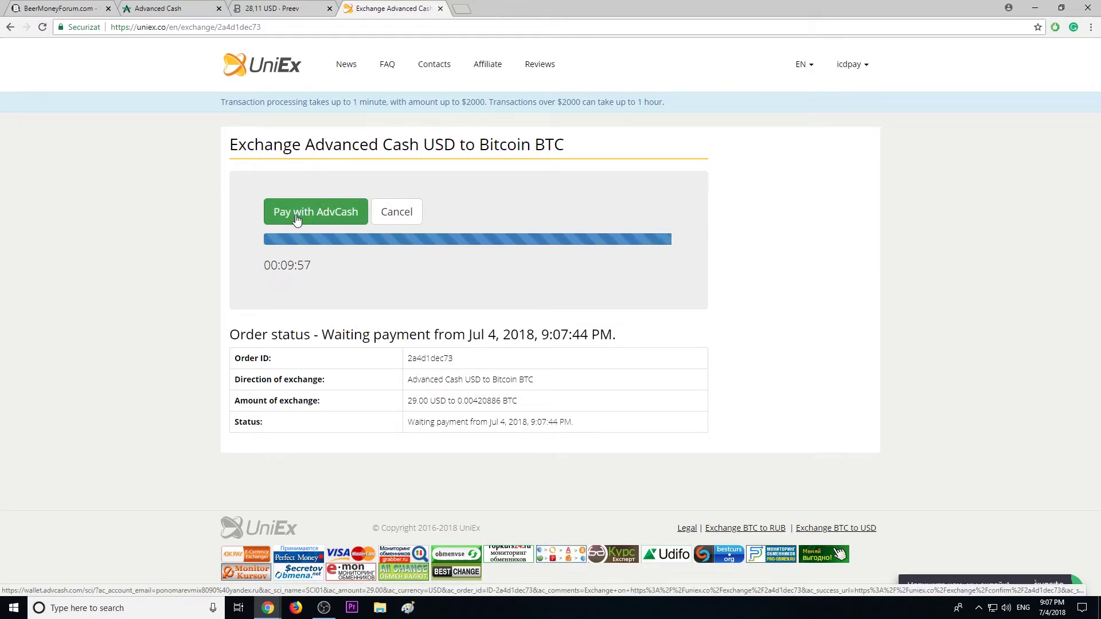
pyautogui.click(297, 220)
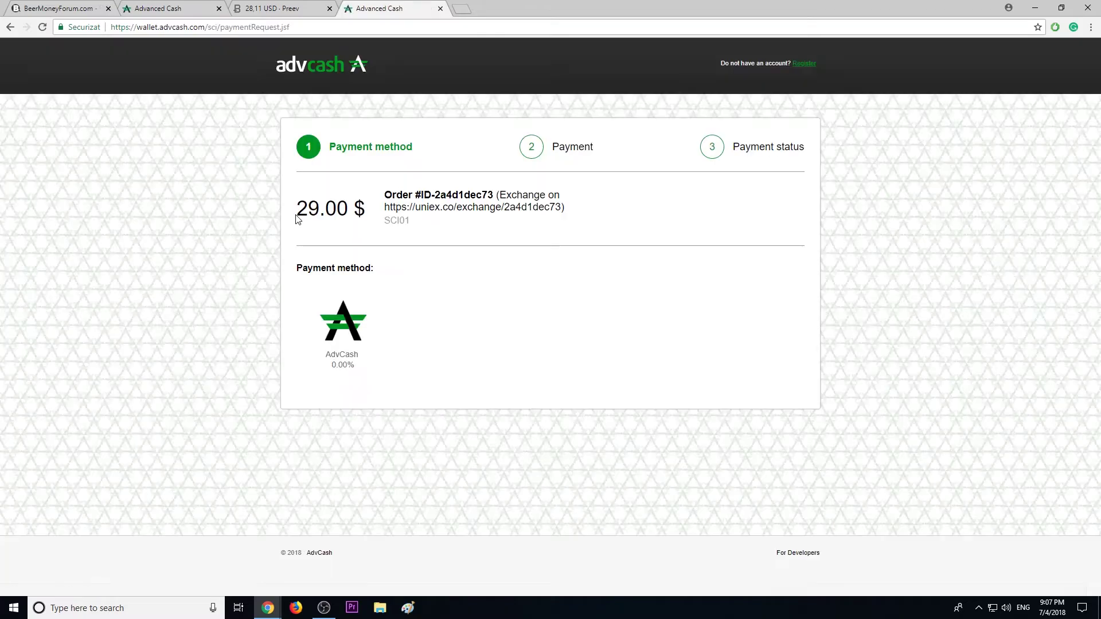
pyautogui.click(347, 337)
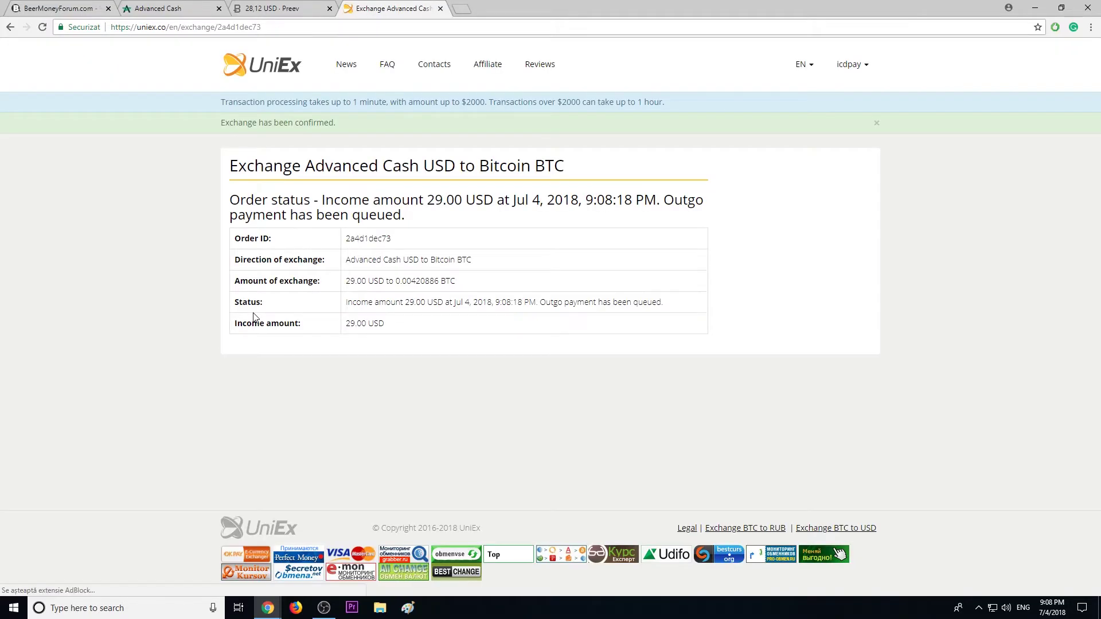
# Step: Review the exchange confirmation, the order status and the transaction ID by highlighting each on the order page
pyautogui.moveTo(219, 123); pyautogui.dragTo(361, 124)
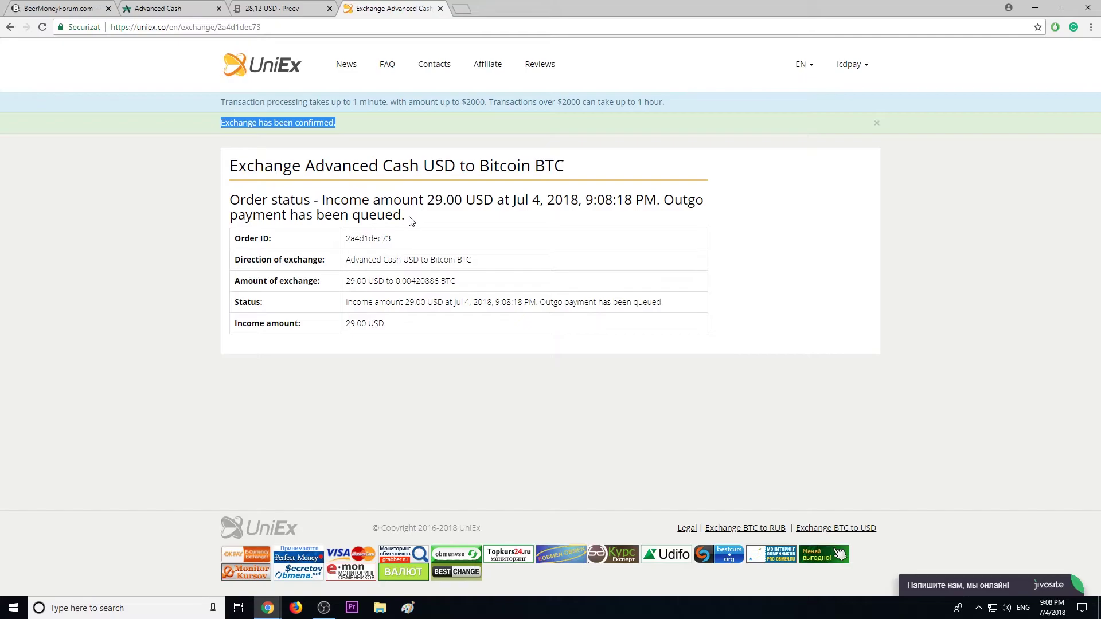
pyautogui.moveTo(663, 179); pyautogui.dragTo(672, 204)
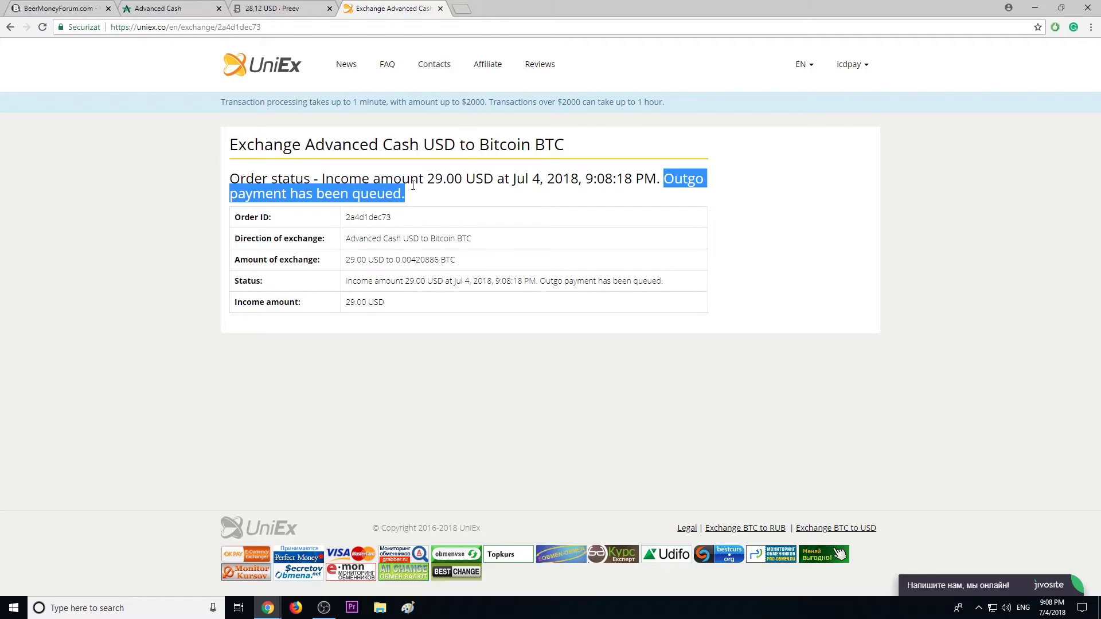
pyautogui.moveTo(235, 185); pyautogui.dragTo(293, 201)
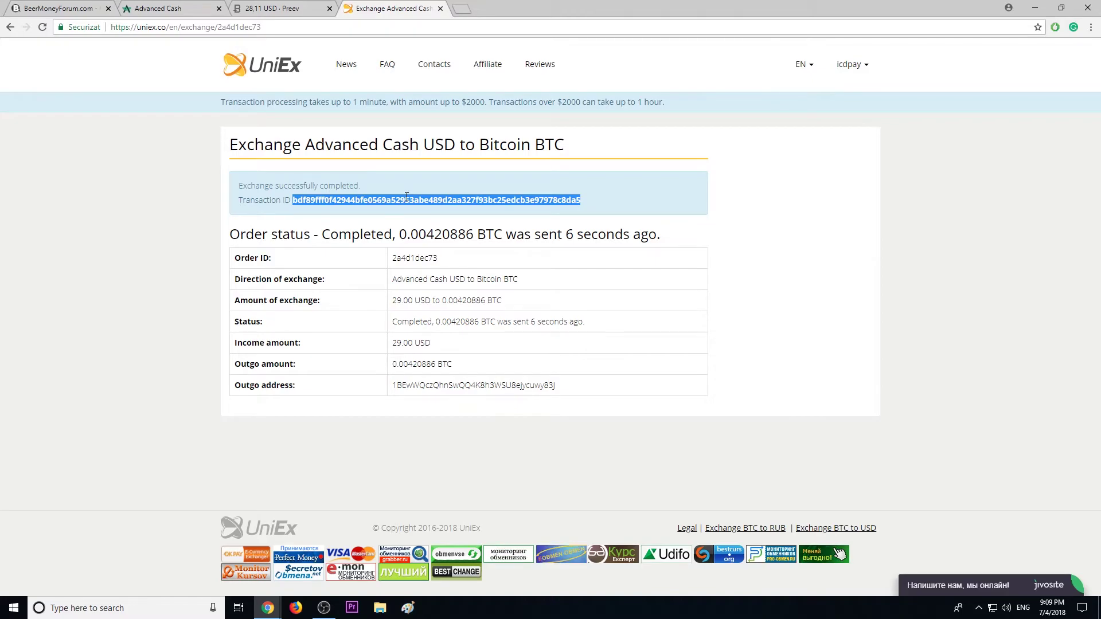
# Step: Return to the UniEx home page, view the BitcoinCash BCH rates and highlight the transaction processing time notice
pyautogui.click(274, 69)
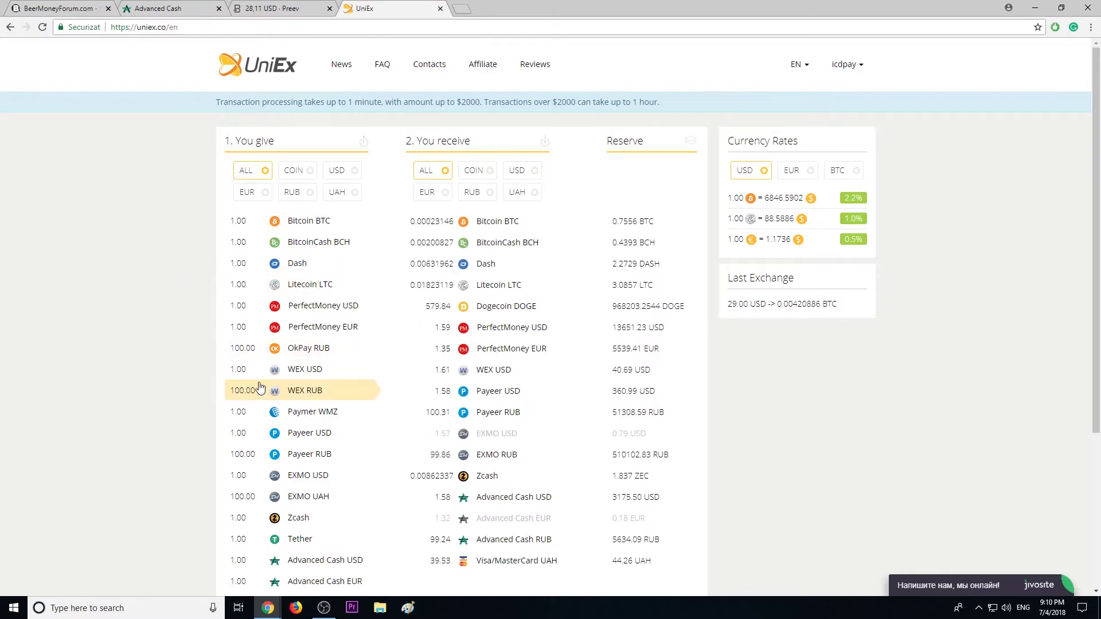
pyautogui.click(309, 246)
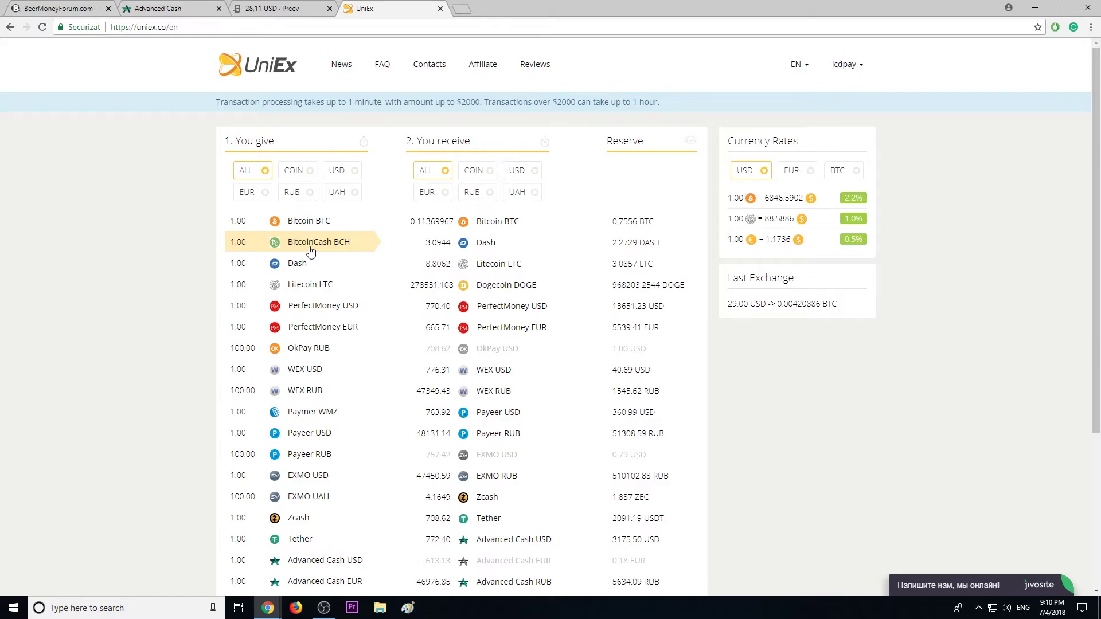
pyautogui.moveTo(220, 102); pyautogui.dragTo(372, 106)
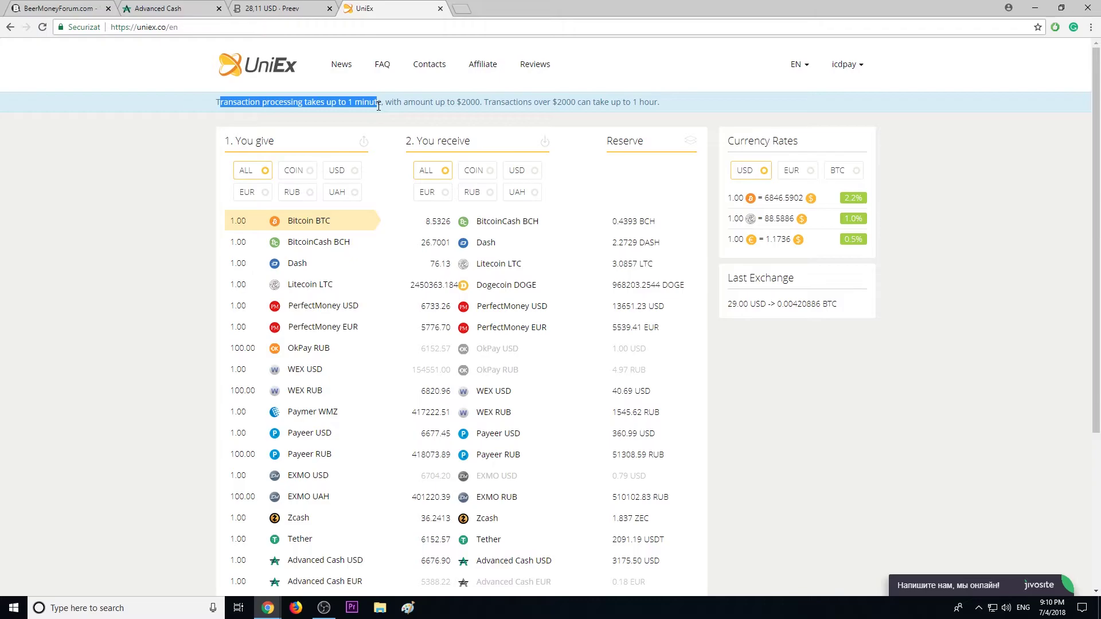
# Step: Extend the highlight over the rest of the processing time notice, including the part on transactions over $2000
pyautogui.moveTo(378, 106); pyautogui.dragTo(474, 104)
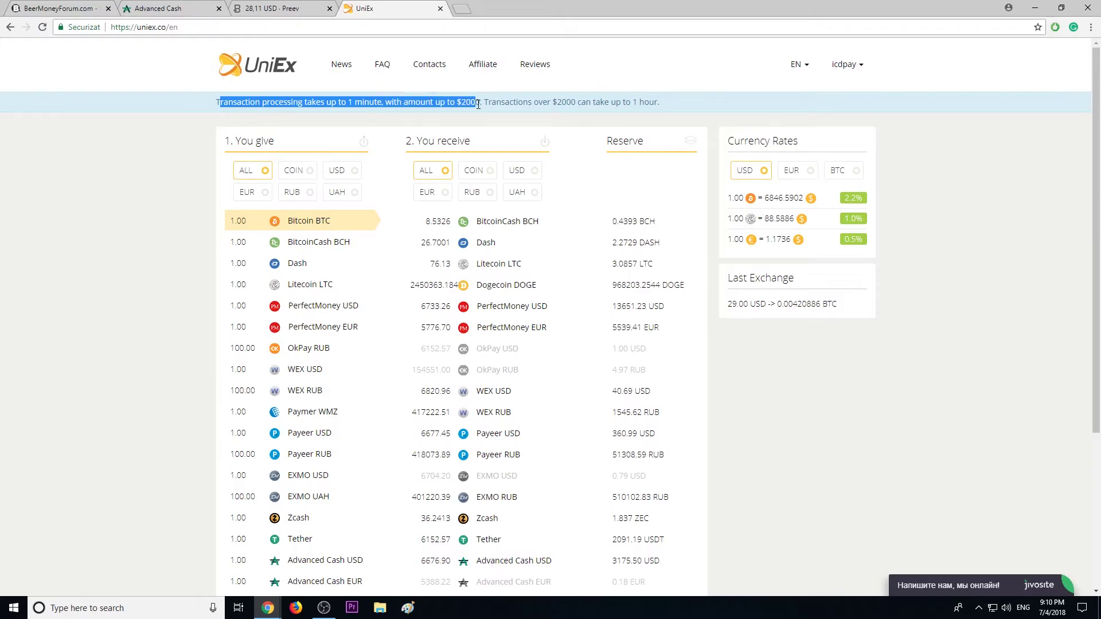
pyautogui.moveTo(478, 105); pyautogui.dragTo(668, 109)
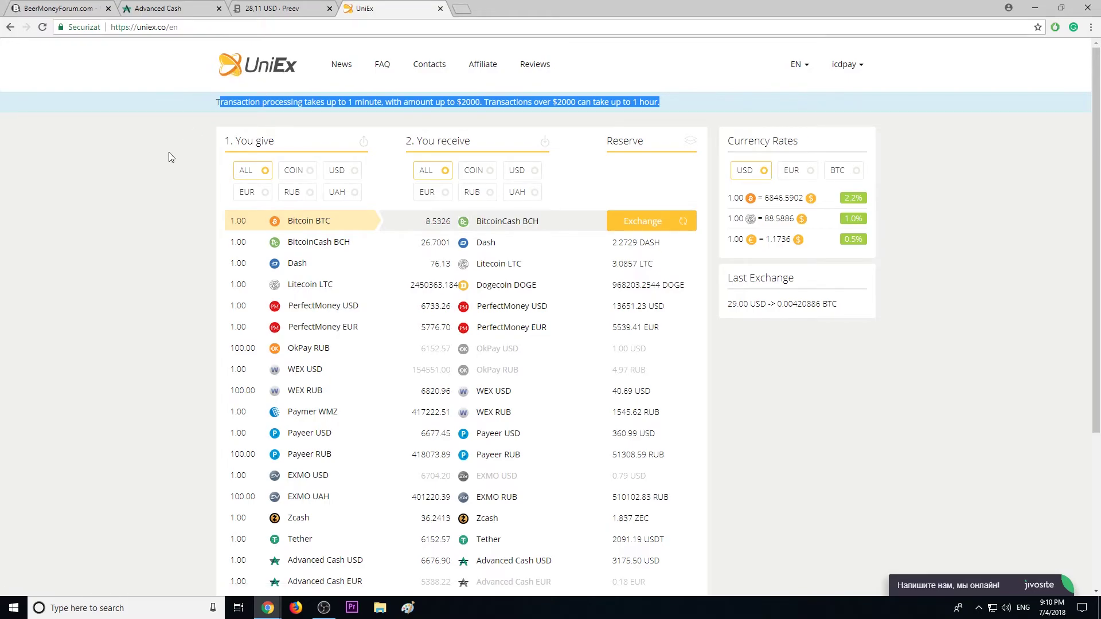
# Step: Switch to the BeerMoneyForum.com page and highlight the Crypto Currencies and Get Paid To Programs forum titles
pyautogui.click(92, 5)
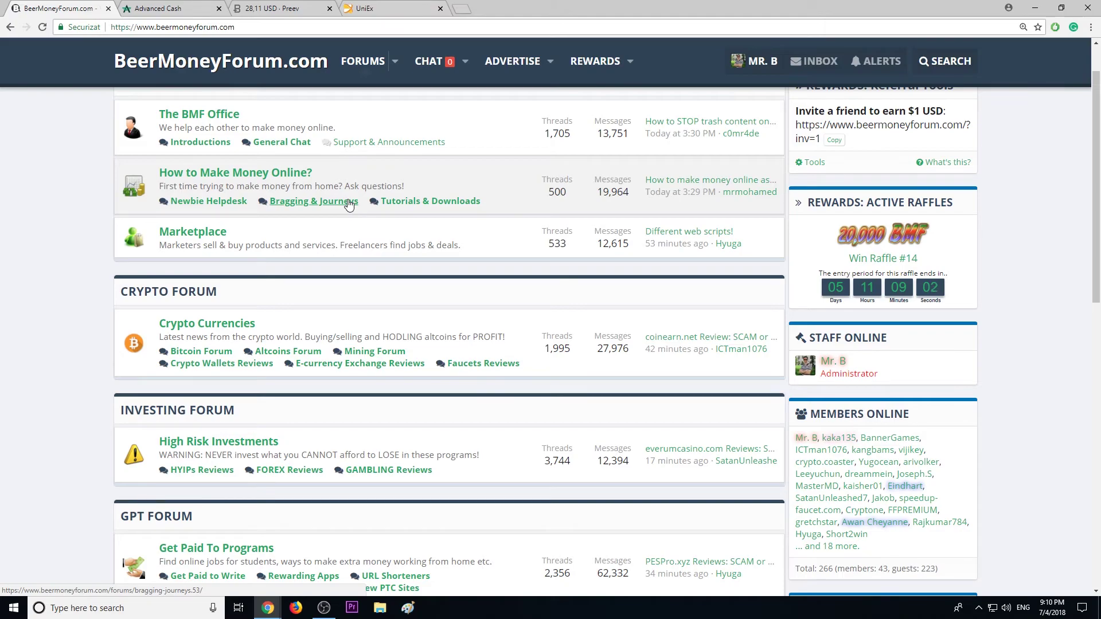
pyautogui.scroll(-1, 348, 205)
pyautogui.moveTo(160, 265); pyautogui.dragTo(255, 265)
pyautogui.scroll(-1, 483, 250)
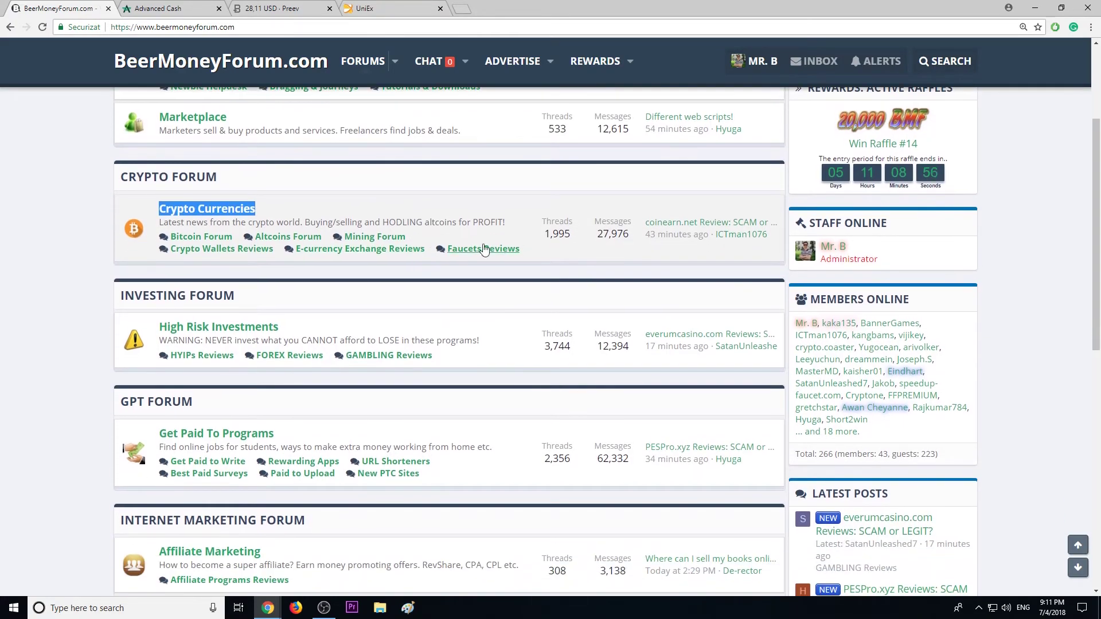
pyautogui.scroll(-2, 264, 244)
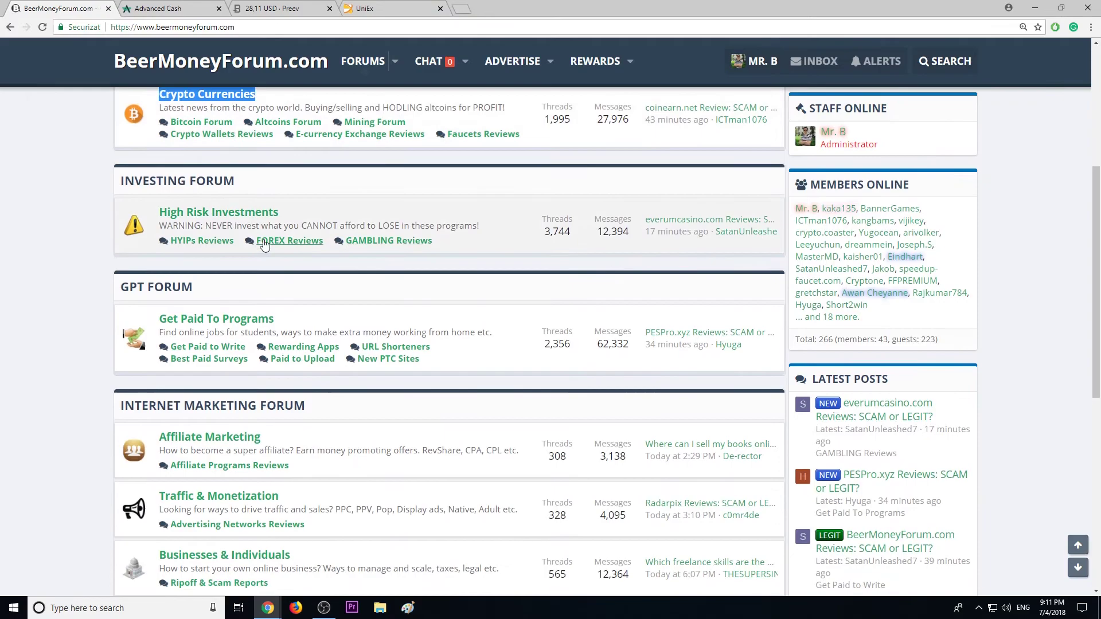
pyautogui.scroll(-2, 166, 212)
pyautogui.moveTo(159, 204); pyautogui.dragTo(415, 206)
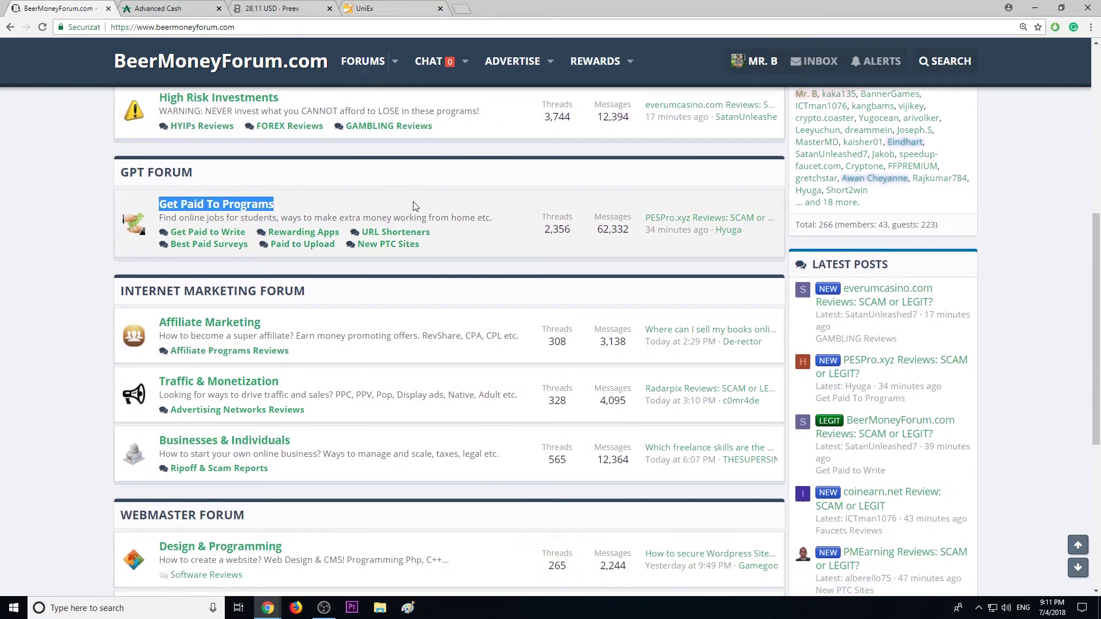
# Step: Highlight the Traffic & Monetization and Businesses & Individuals titles in the Internet Marketing Forum section, clearing each selection
pyautogui.scroll(-1, 415, 206)
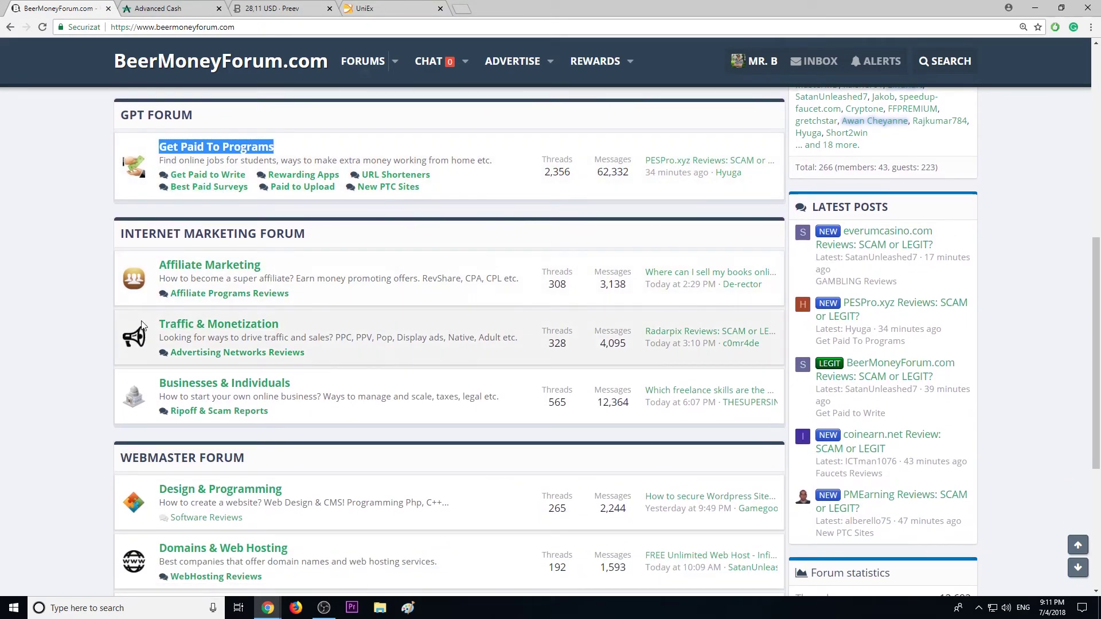
pyautogui.moveTo(142, 325); pyautogui.dragTo(281, 325)
pyautogui.click(339, 317)
pyautogui.scroll(-2, 172, 307)
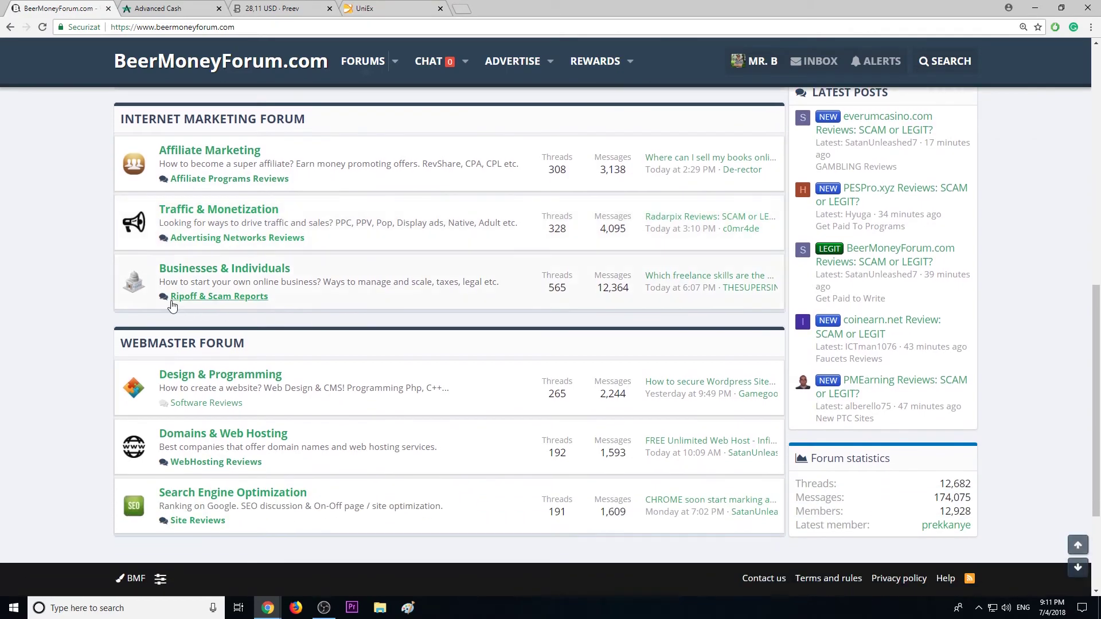
pyautogui.moveTo(290, 269); pyautogui.dragTo(69, 304)
pyautogui.click(263, 328)
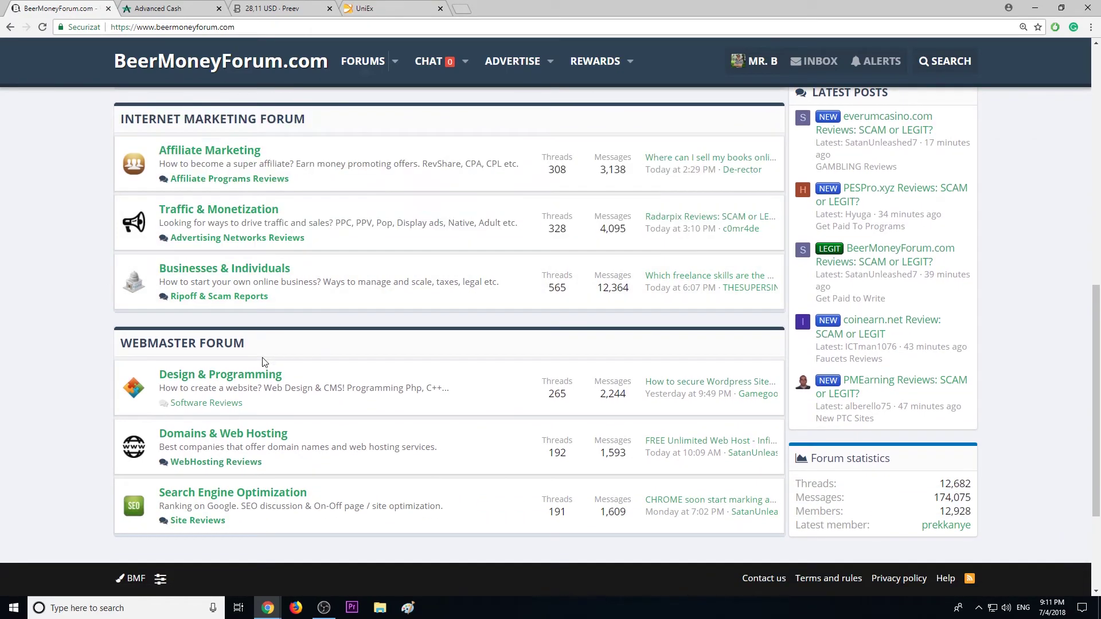
# Step: Highlight the Design & Programming and Search Engine Optimization titles in the Webmaster Forum section, then return to the Crypto Forum section
pyautogui.moveTo(300, 380); pyautogui.dragTo(159, 373)
pyautogui.scroll(-1, 172, 372)
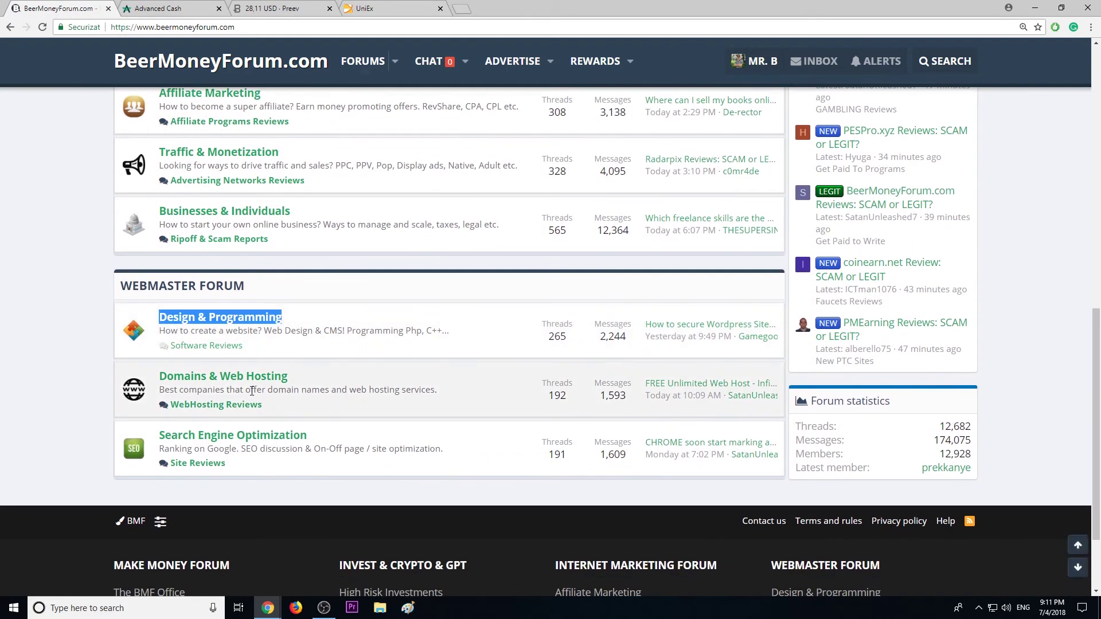
pyautogui.moveTo(308, 435); pyautogui.dragTo(158, 437)
pyautogui.click(288, 380)
pyautogui.scroll(5, 361, 382)
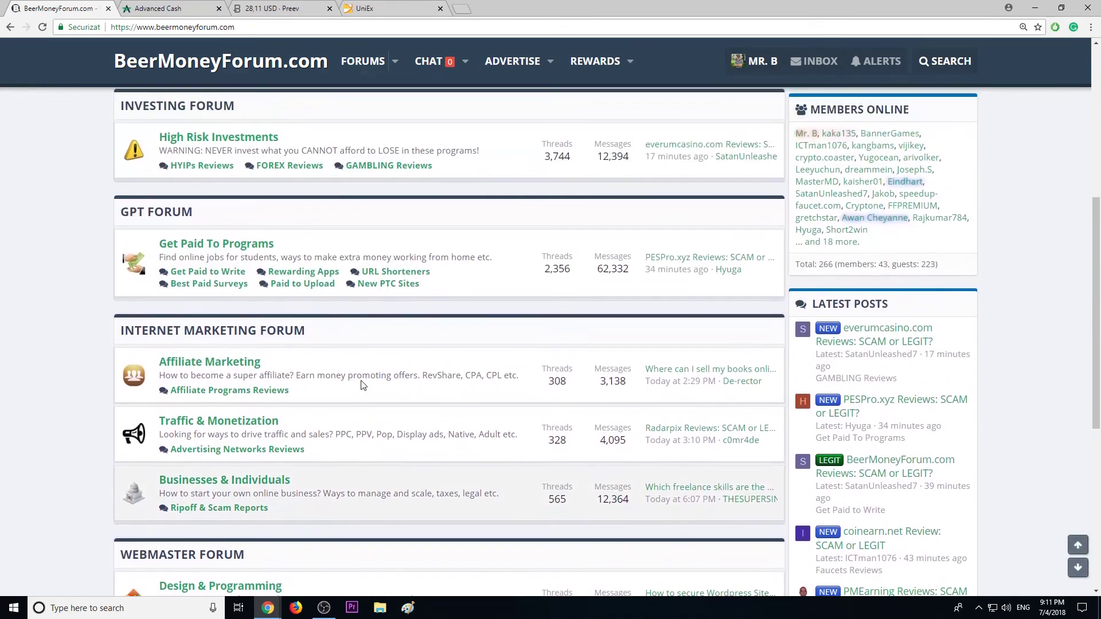
pyautogui.scroll(5, 361, 380)
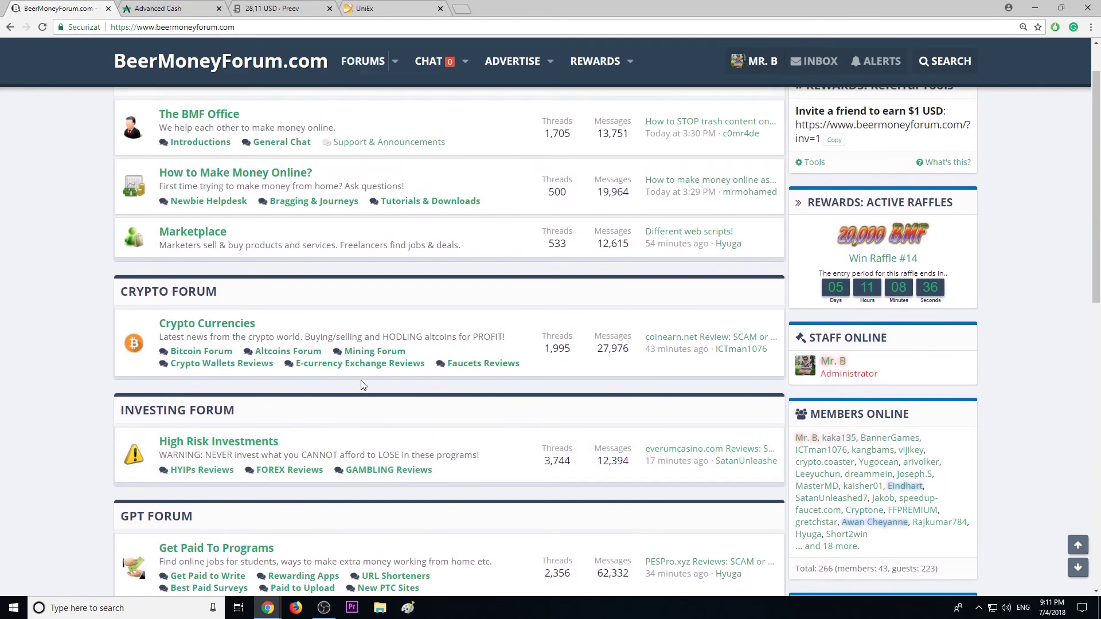